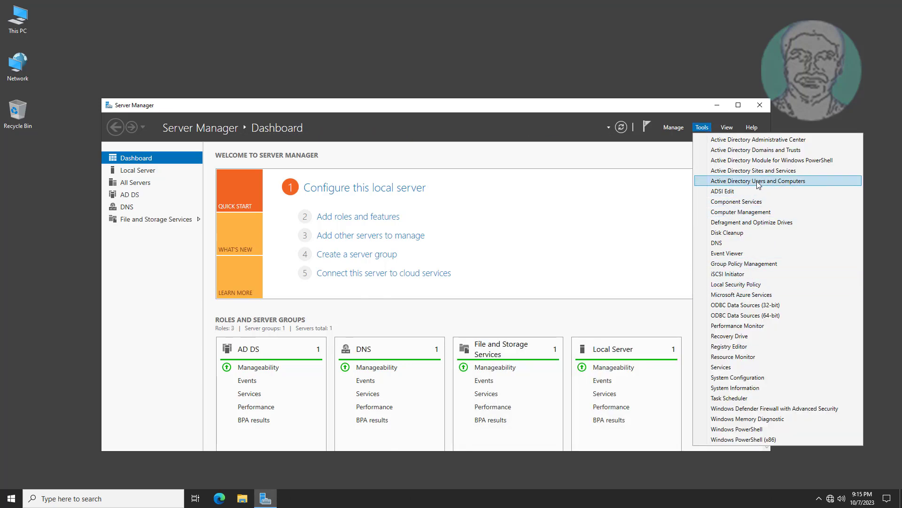
# Examine the Staff and UserComputer organizational units in Active Directory Users and Computers
pyautogui.click(757, 182)
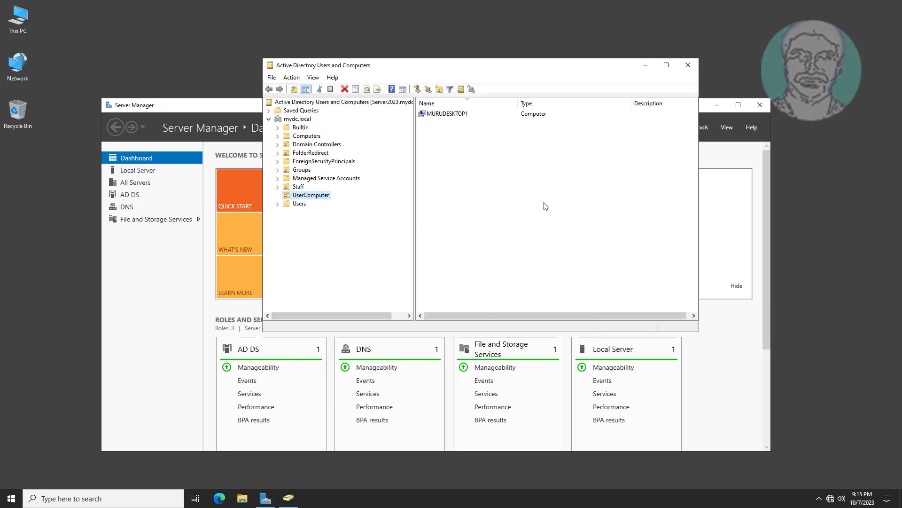
pyautogui.doubleClick(295, 186)
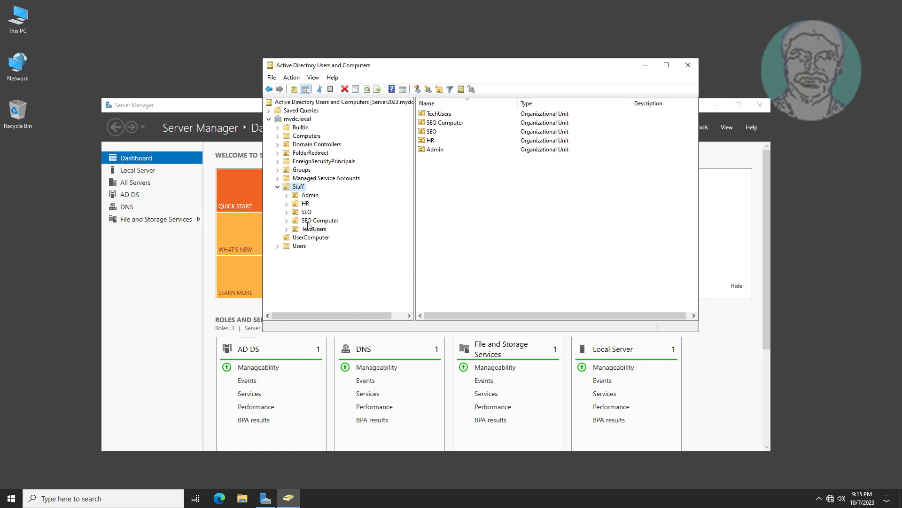
pyautogui.click(278, 187)
pyautogui.click(314, 195)
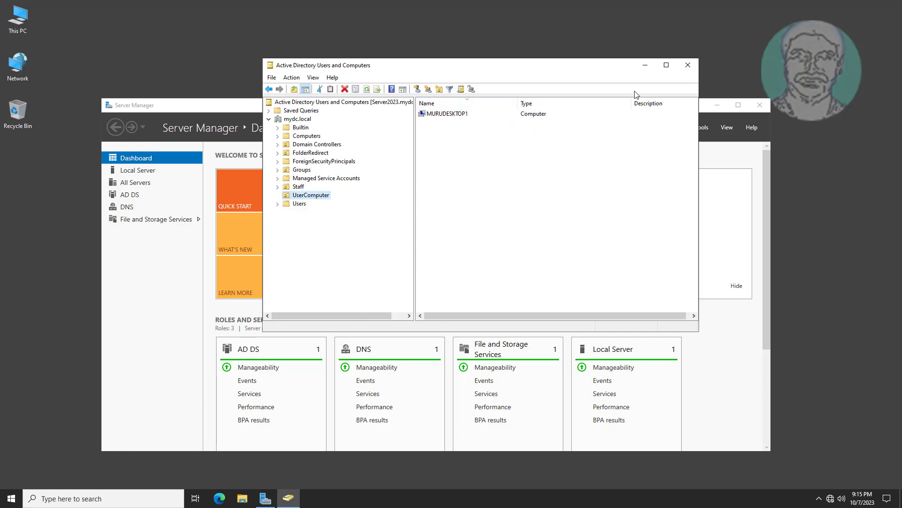
pyautogui.click(688, 66)
# Open Group Policy Management and show the policies linked to the UserComputer organizational unit
pyautogui.click(702, 127)
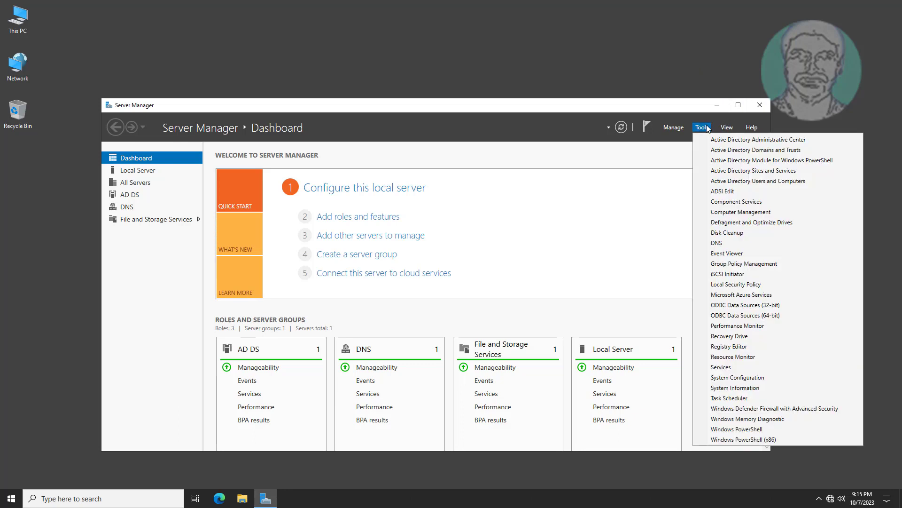
pyautogui.click(737, 267)
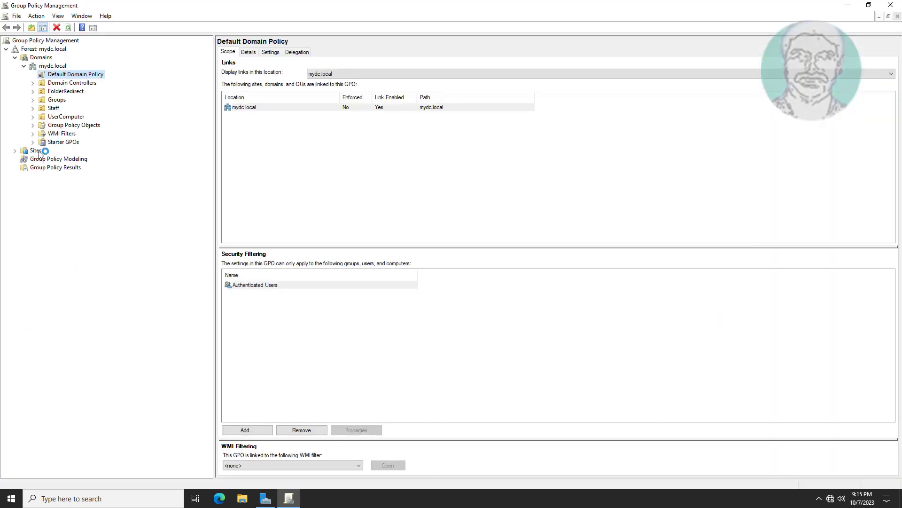
pyautogui.click(68, 119)
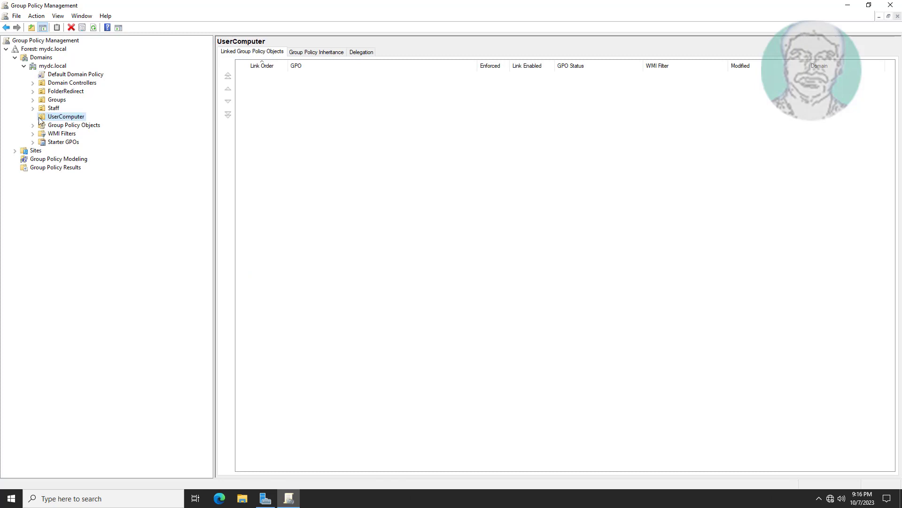
# Create a new group policy object named "Deny Shutdown Group Policy" under Group Policy Objects in mydc.local
pyautogui.click(84, 127)
pyautogui.rightClick(90, 126)
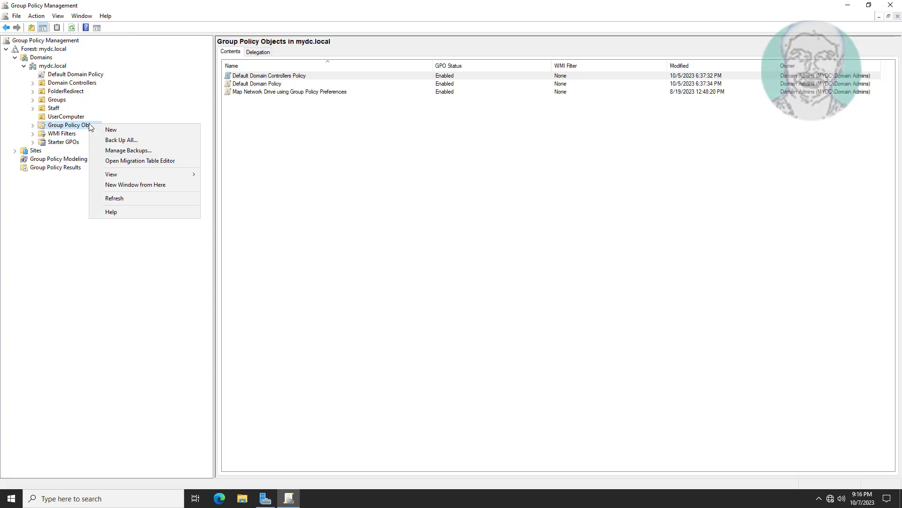
pyautogui.click(113, 131)
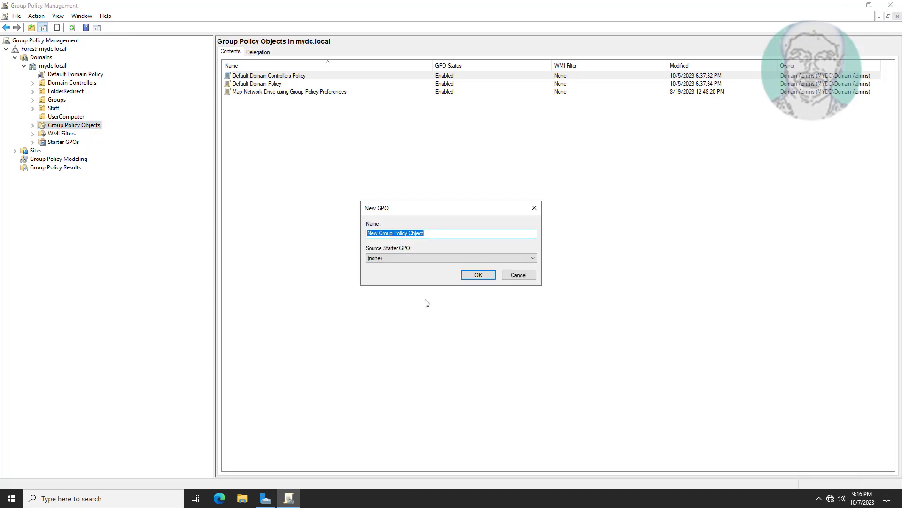
pyautogui.write('Deny Shutdown')
pyautogui.click(486, 276)
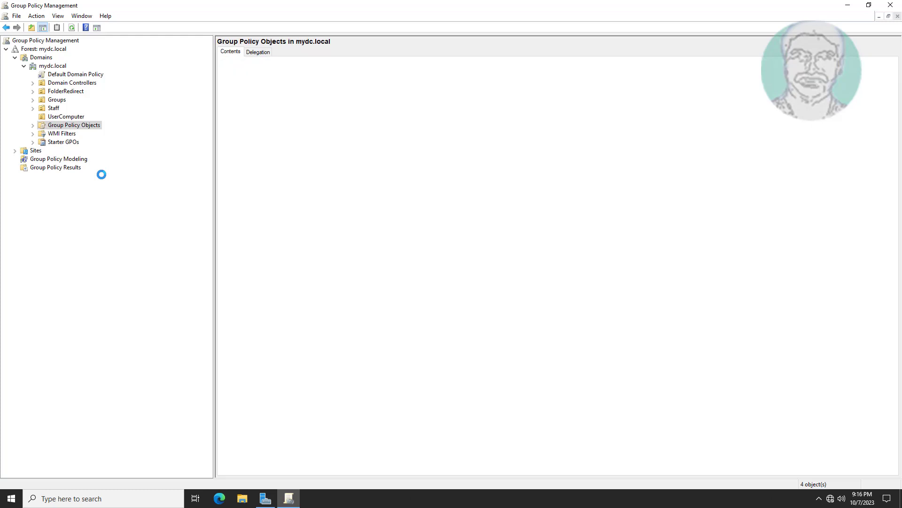
# Open the Deny Shutdown Group Policy for editing, then enlarge the editor window and widen its tree pane
pyautogui.click(33, 125)
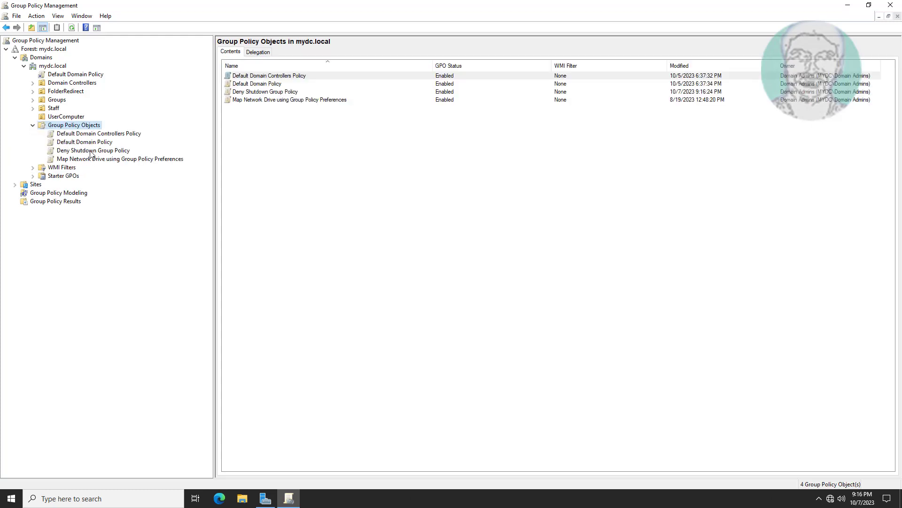
pyautogui.click(90, 151)
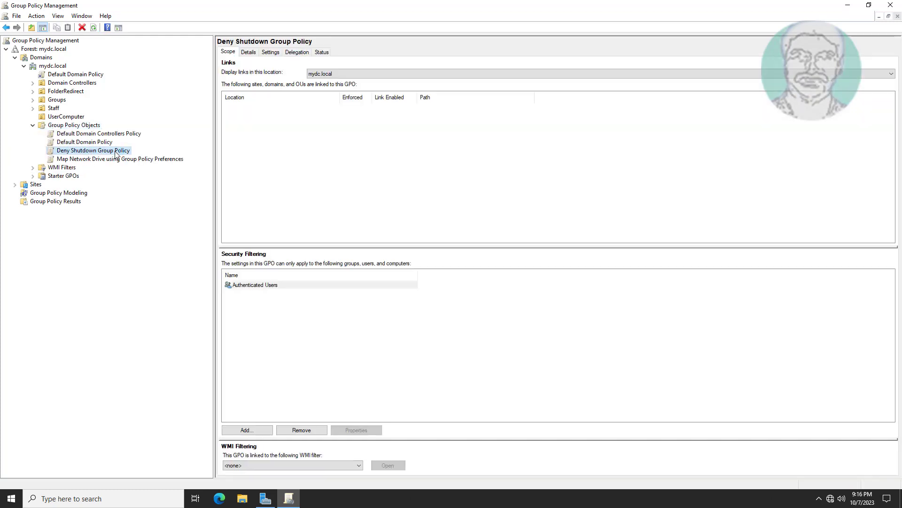
pyautogui.rightClick(92, 150)
pyautogui.click(129, 159)
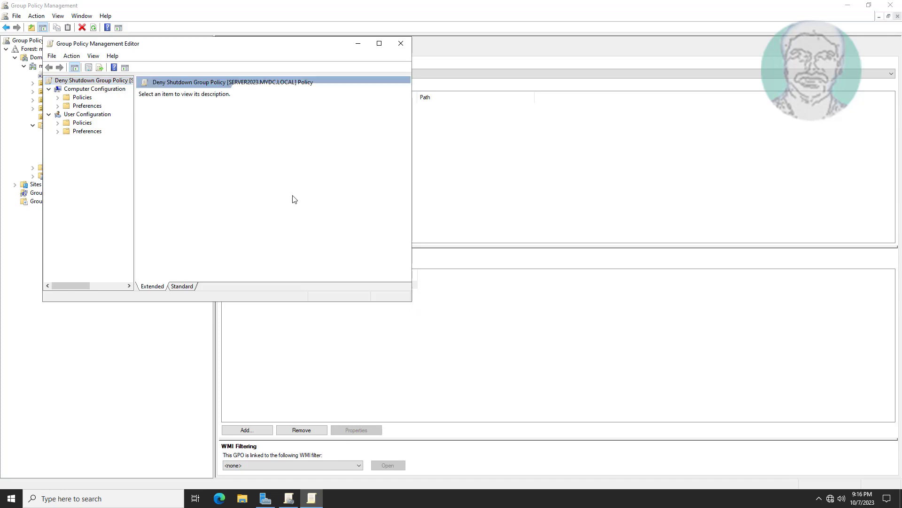
pyautogui.moveTo(413, 302); pyautogui.dragTo(442, 391)
pyautogui.moveTo(133, 211); pyautogui.dragTo(189, 210)
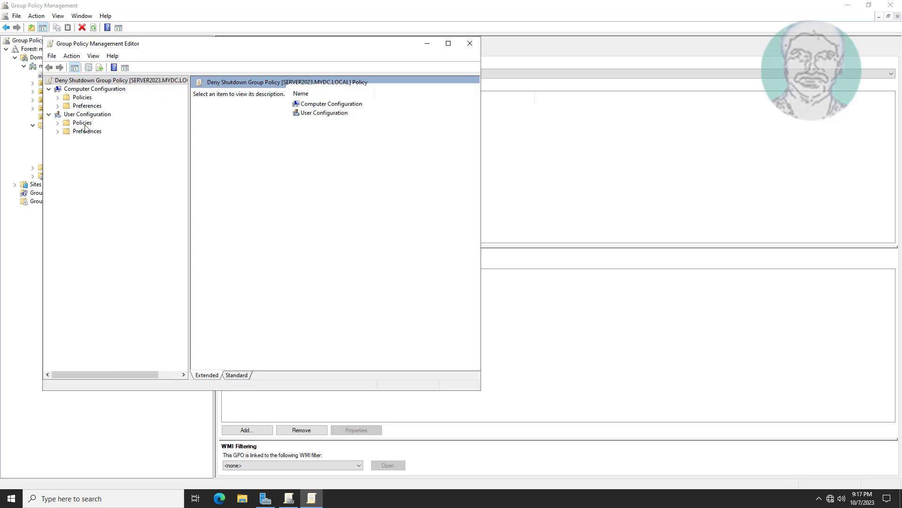
# Go to User Rights Assignment in the Local Policies of Computer Configuration's Windows Security Settings
pyautogui.click(64, 98)
pyautogui.click(58, 99)
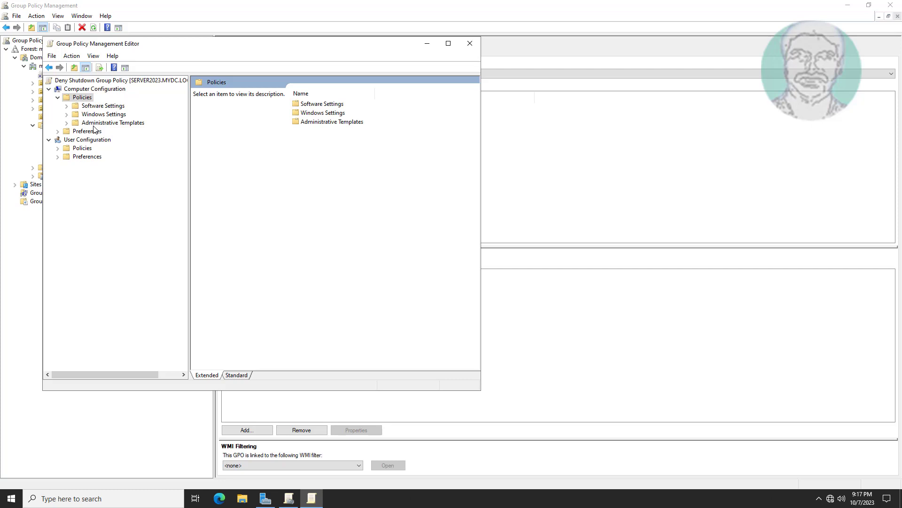
pyautogui.click(69, 114)
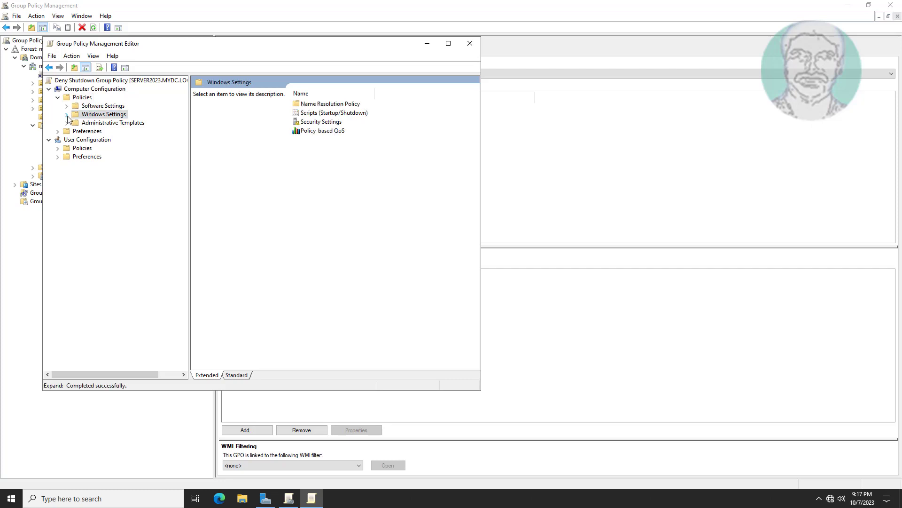
pyautogui.click(67, 115)
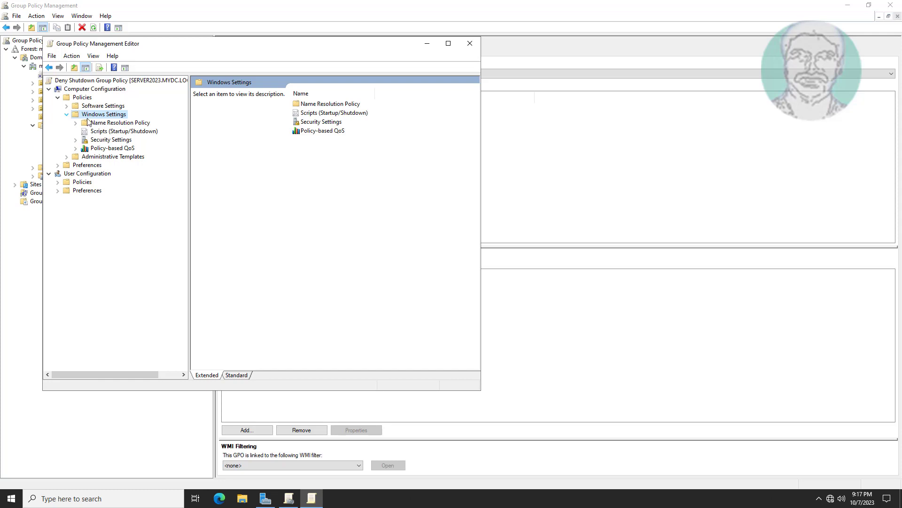
pyautogui.click(116, 141)
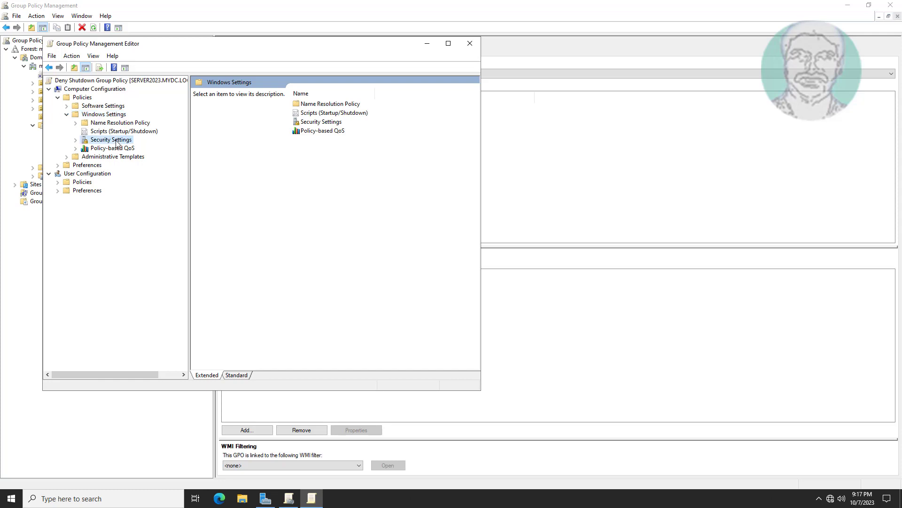
pyautogui.click(76, 140)
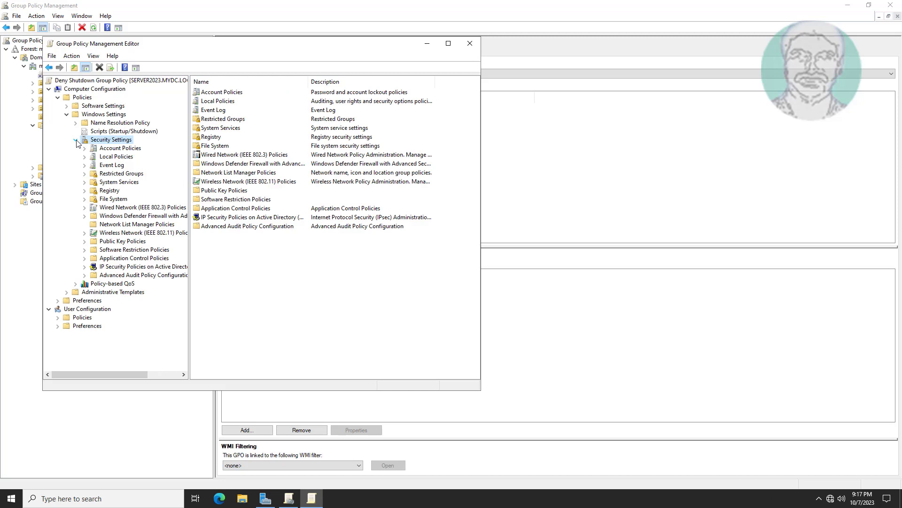
pyautogui.click(122, 157)
pyautogui.click(85, 157)
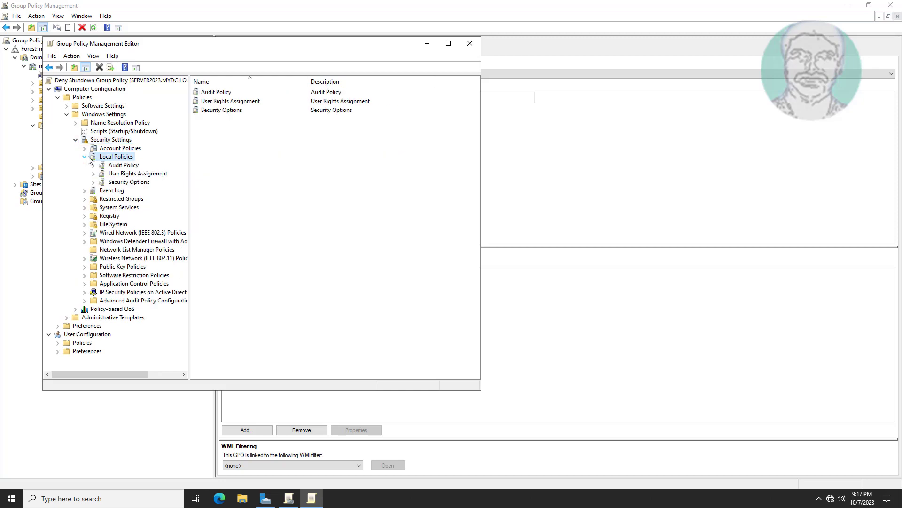
pyautogui.click(150, 175)
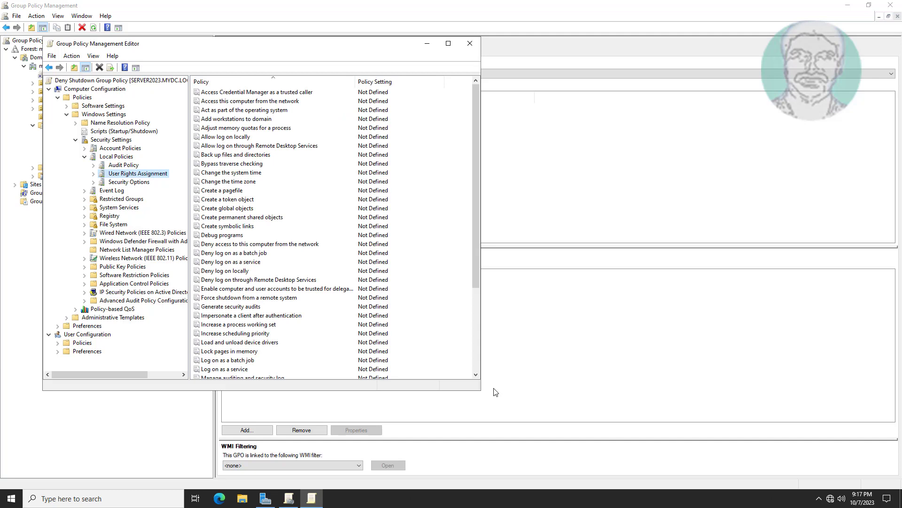
# Open the properties of the "Shut down the system" policy and enable defining its policy settings
pyautogui.click(221, 236)
pyautogui.press('s')
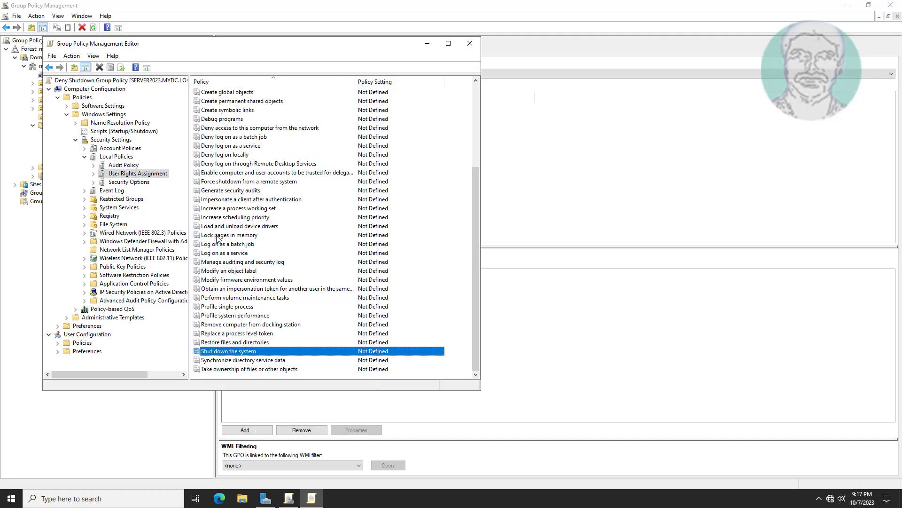
pyautogui.doubleClick(269, 352)
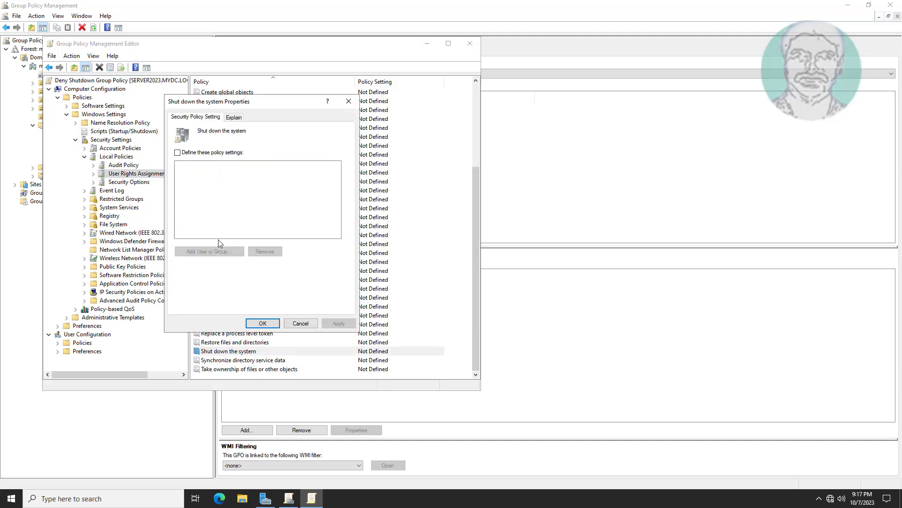
pyautogui.click(177, 152)
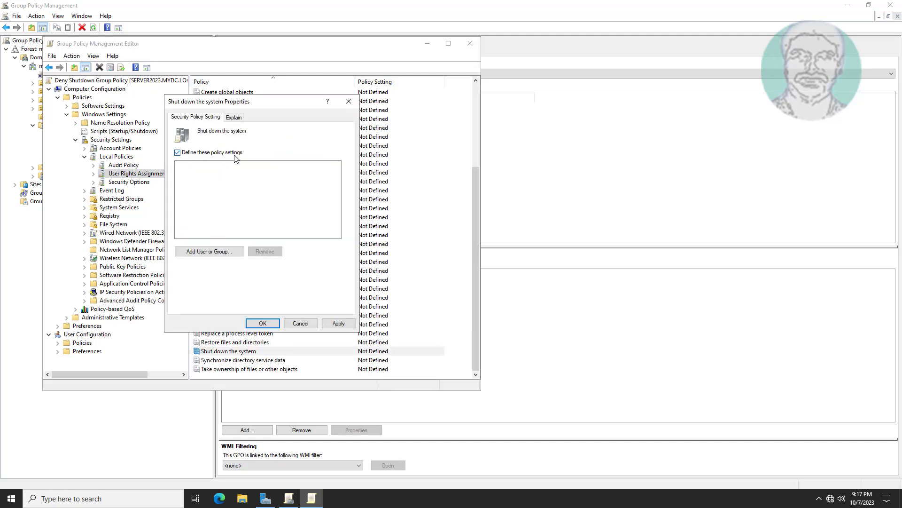
# Find the domain's Administrator account and add MYDC\Administrator to the users allowed to shut down the system
pyautogui.click(224, 252)
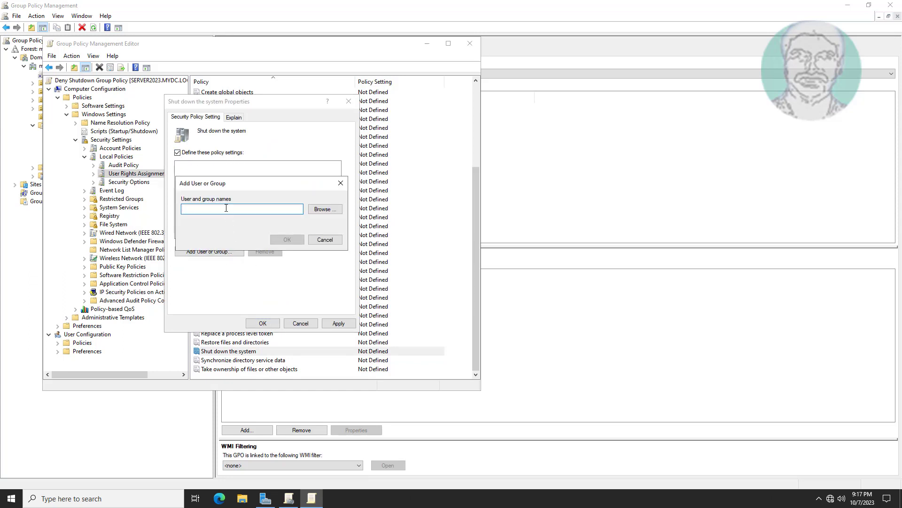
pyautogui.click(324, 209)
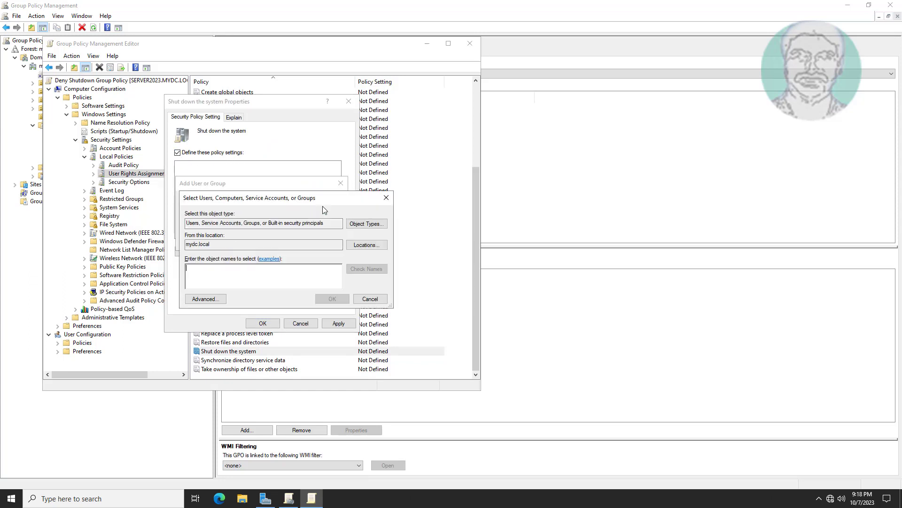
pyautogui.click(205, 299)
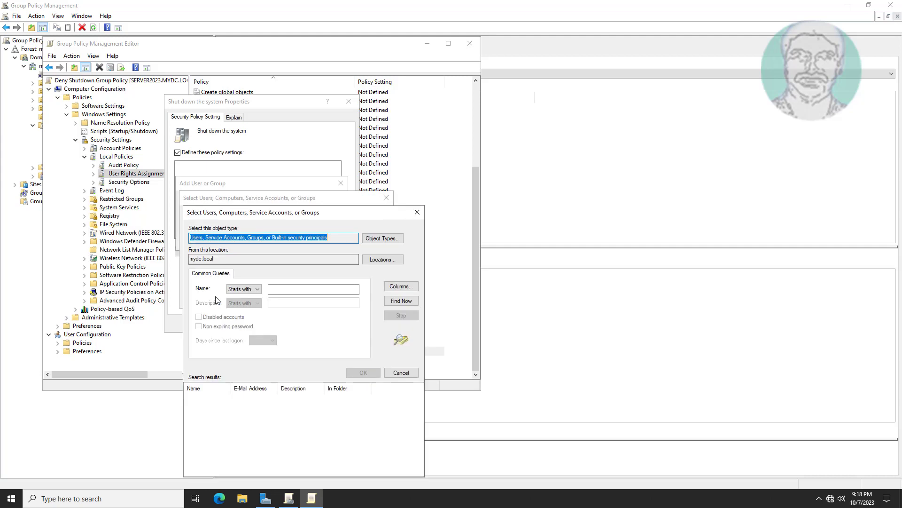
pyautogui.click(403, 302)
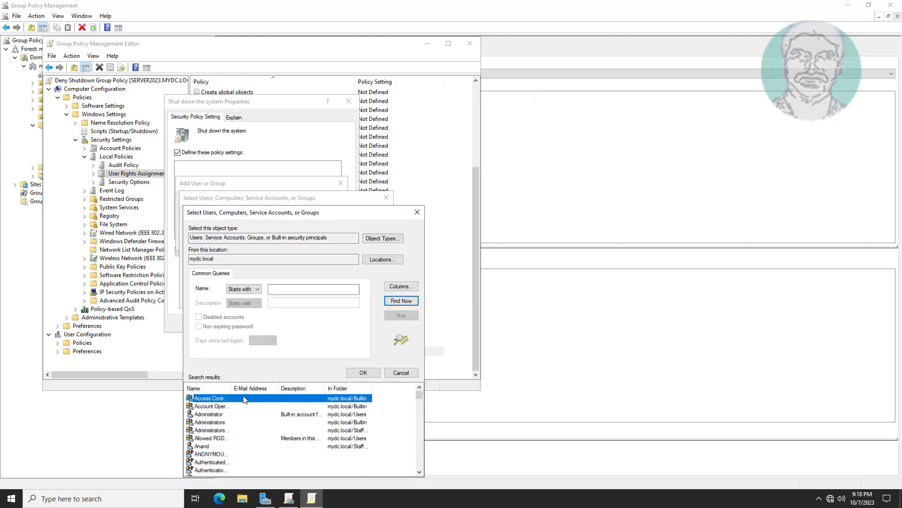
pyautogui.moveTo(232, 388); pyautogui.dragTo(267, 388)
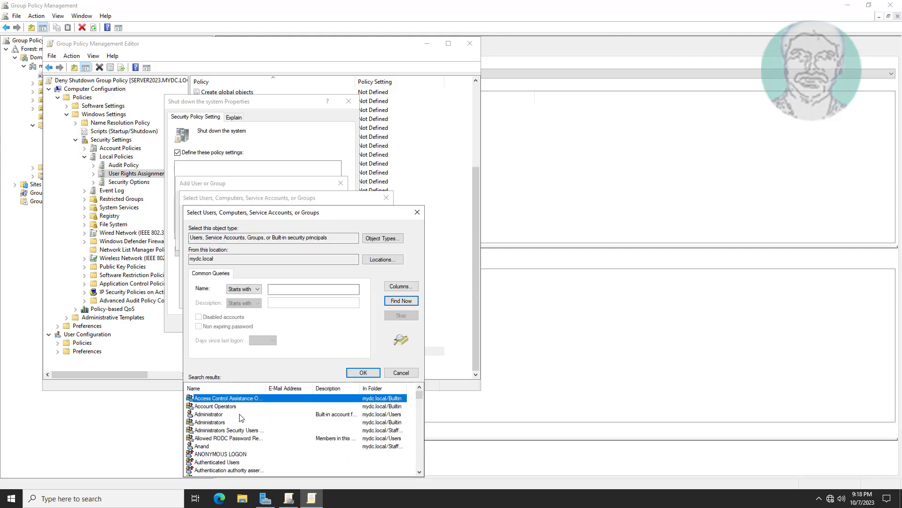
pyautogui.click(215, 414)
pyautogui.click(363, 373)
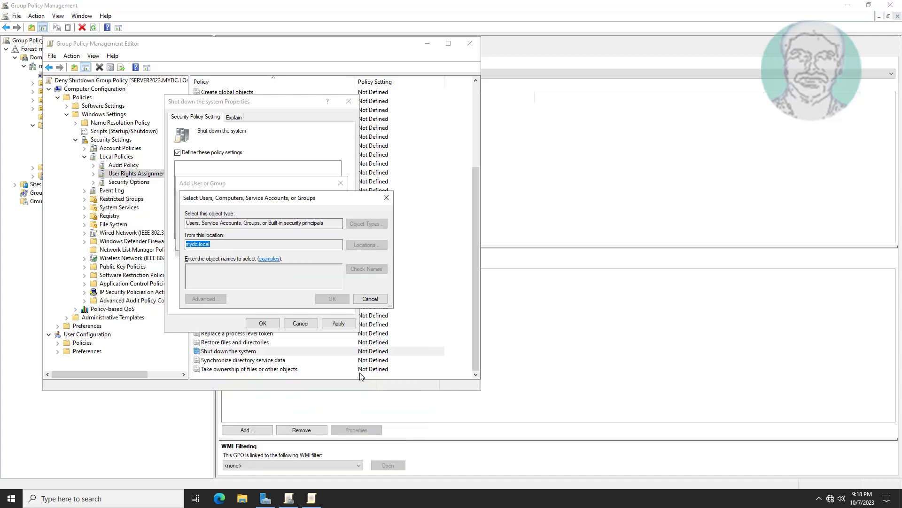
pyautogui.click(333, 296)
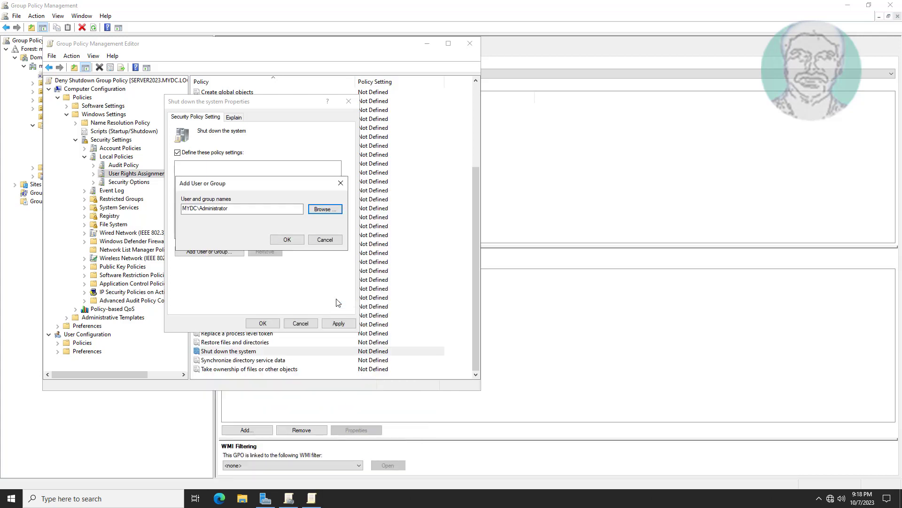
pyautogui.click(286, 240)
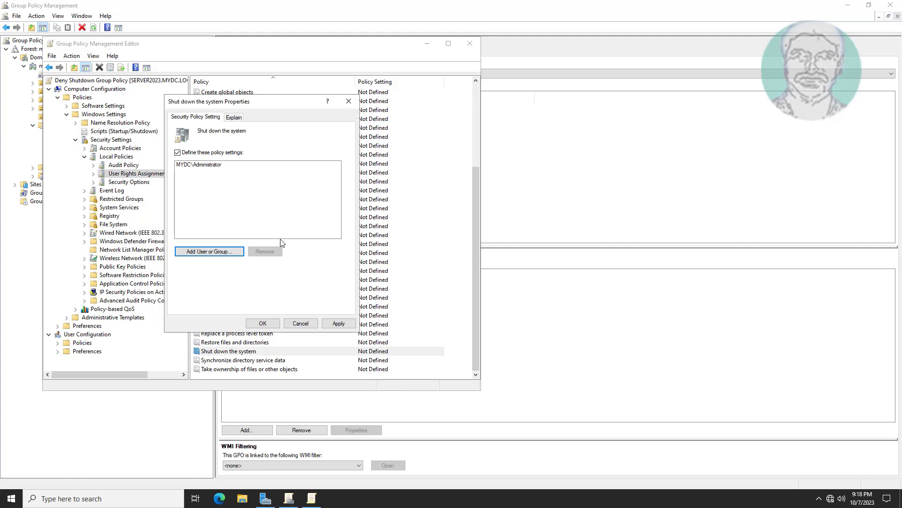
# Apply the "Shut down the system" policy setting, then close the policy editor and collapse the Group Policy Objects folder
pyautogui.click(338, 323)
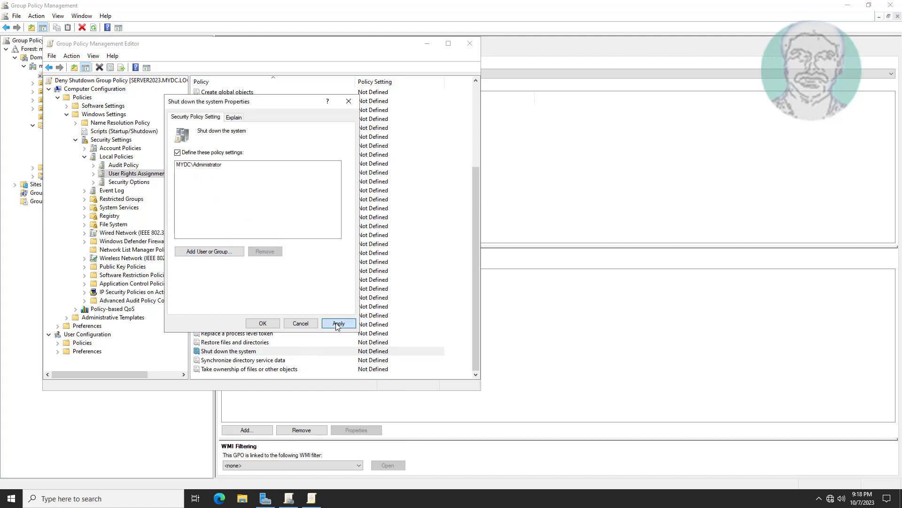
pyautogui.click(262, 323)
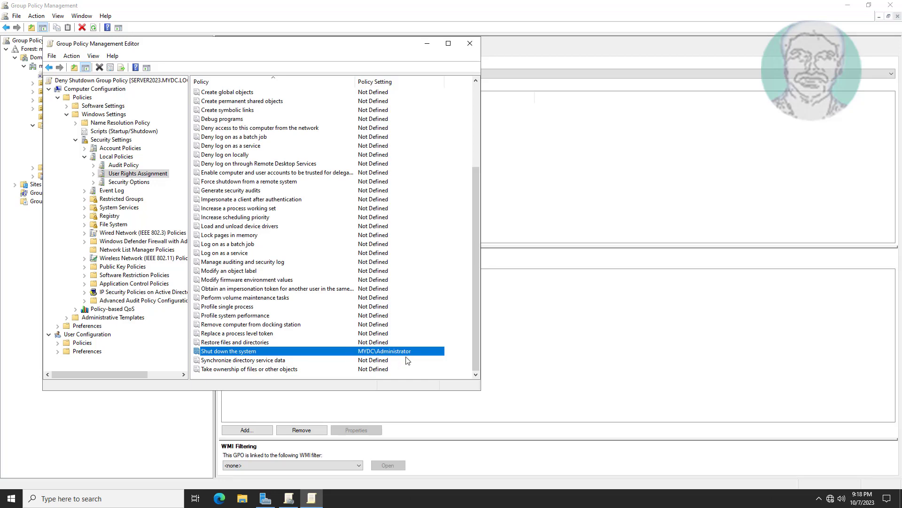
pyautogui.click(470, 43)
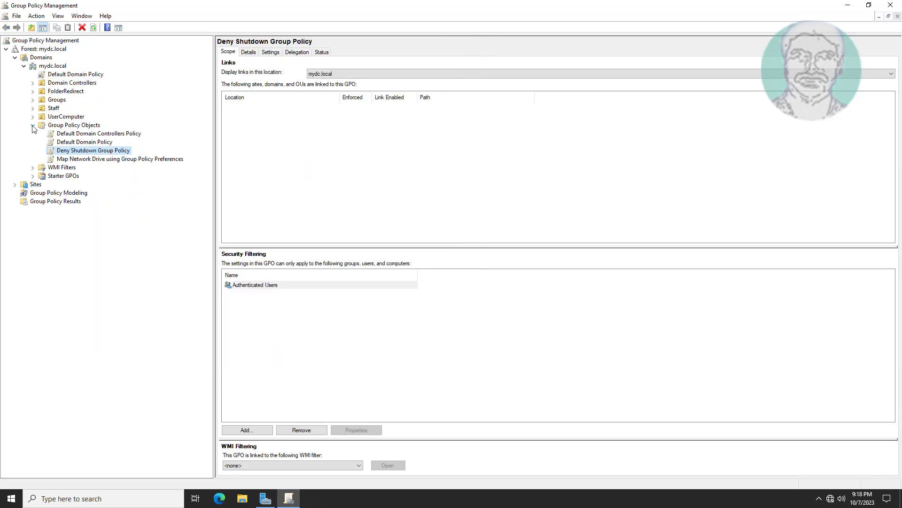
pyautogui.click(33, 125)
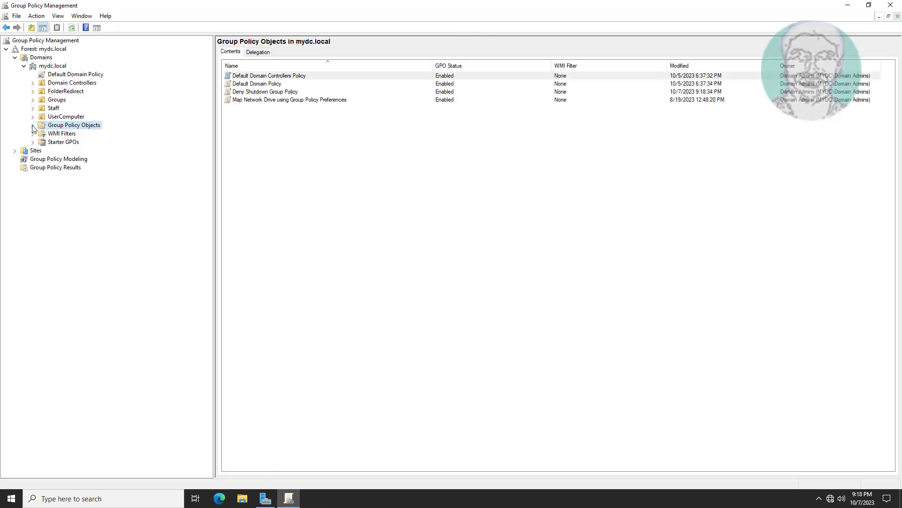
# Link the existing Deny Shutdown Group Policy to the UserComputer organizational unit, expand the unit, and close Group Policy Management and Server Manager
pyautogui.click(66, 117)
pyautogui.rightClick(75, 121)
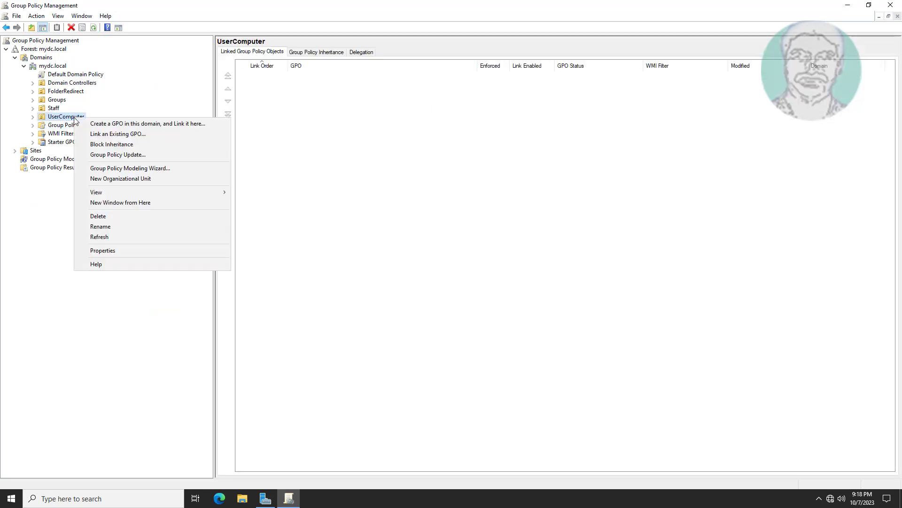
pyautogui.click(126, 136)
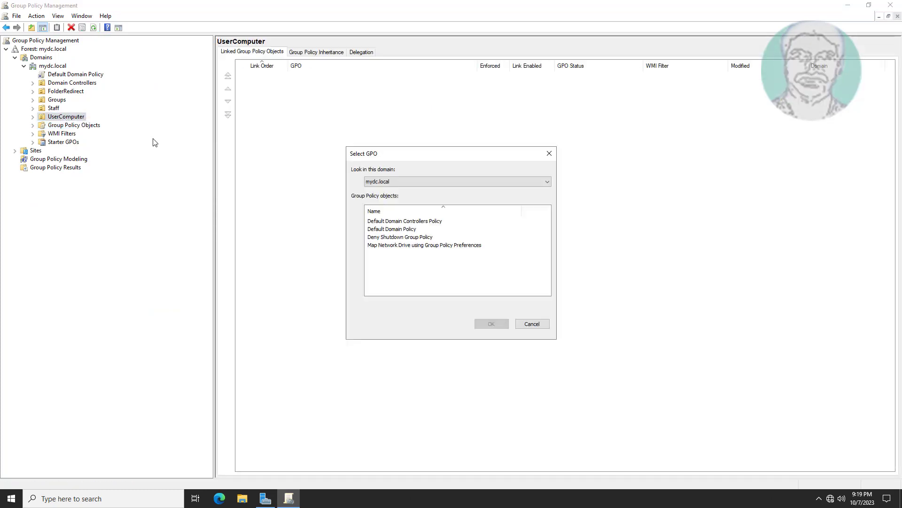
pyautogui.click(389, 238)
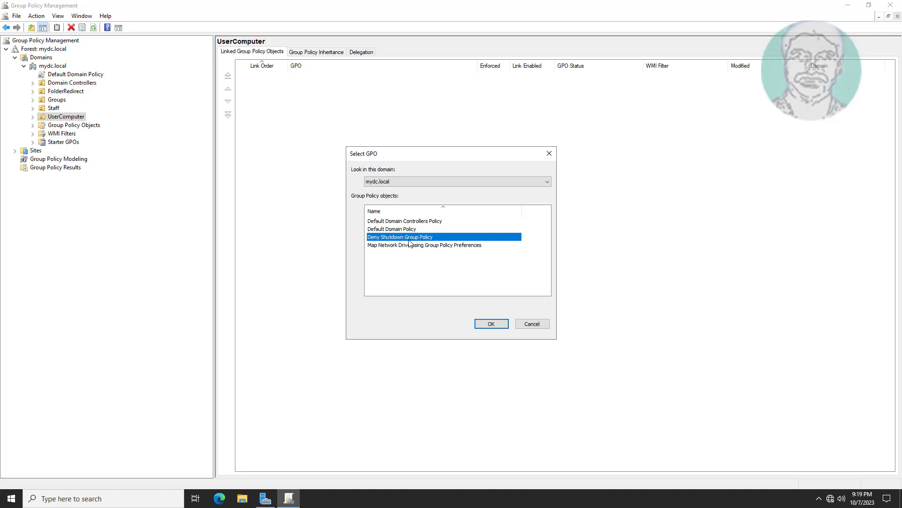
pyautogui.click(491, 324)
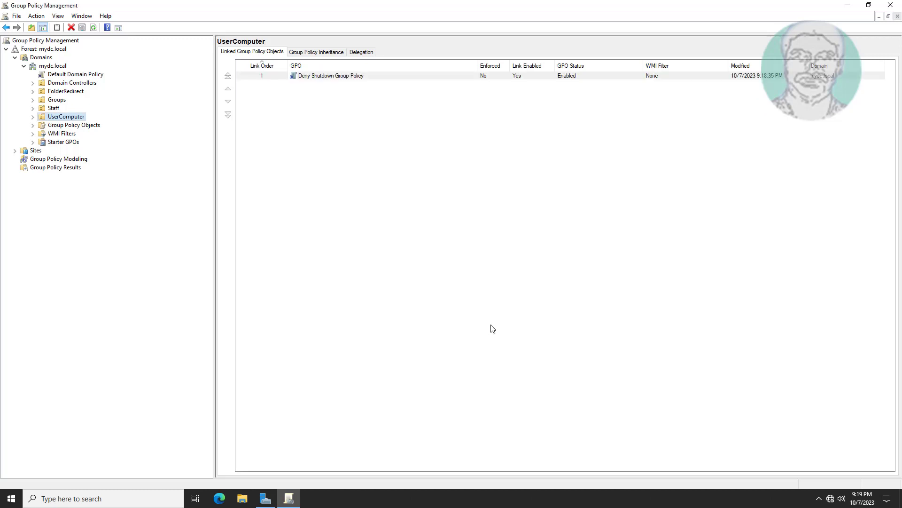
pyautogui.click(32, 117)
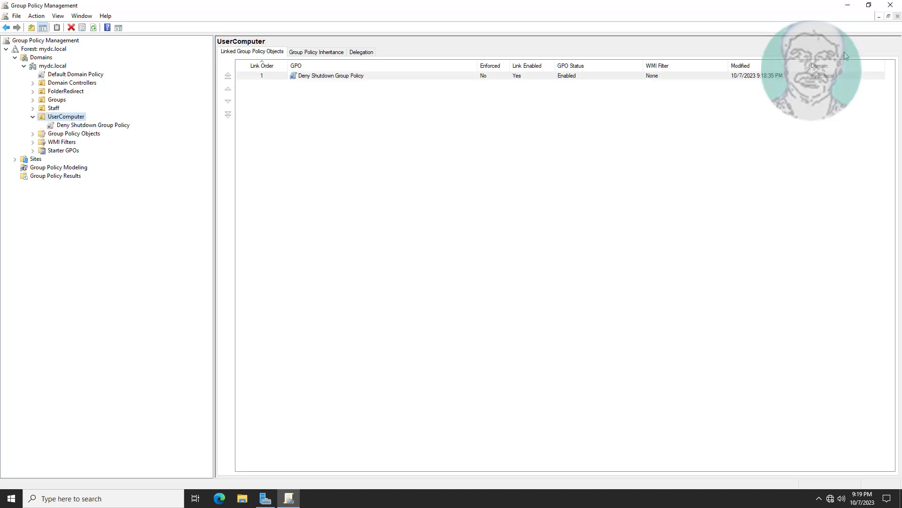
pyautogui.click(891, 5)
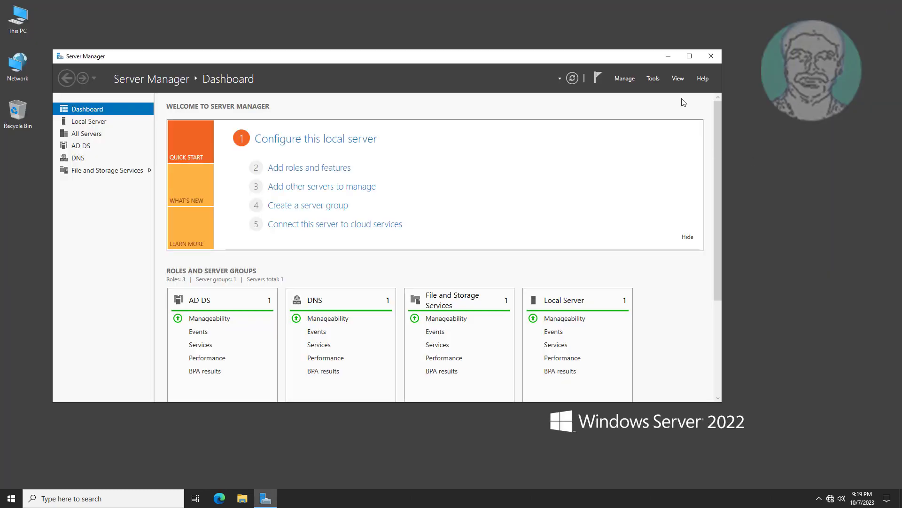
pyautogui.click(712, 56)
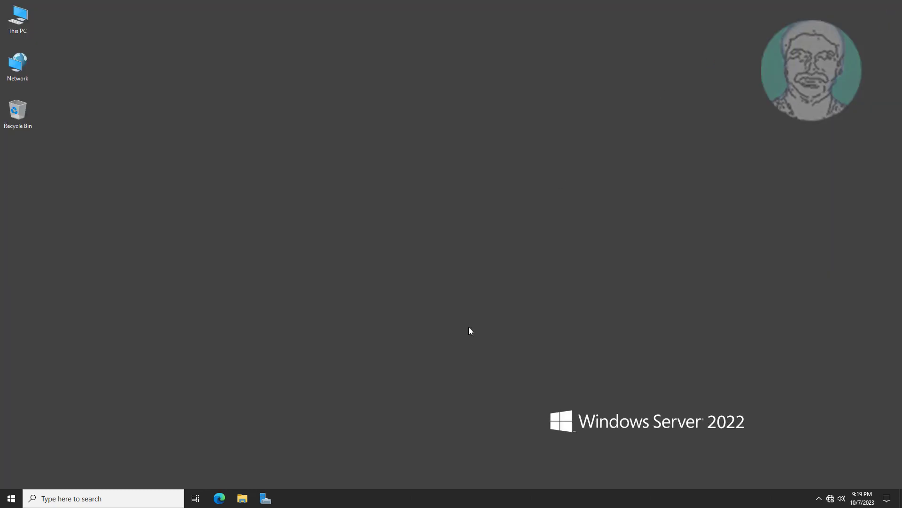
# Open Command Prompt on the server, force a policy refresh with gpupdate /force, and exit it
pyautogui.click(79, 499)
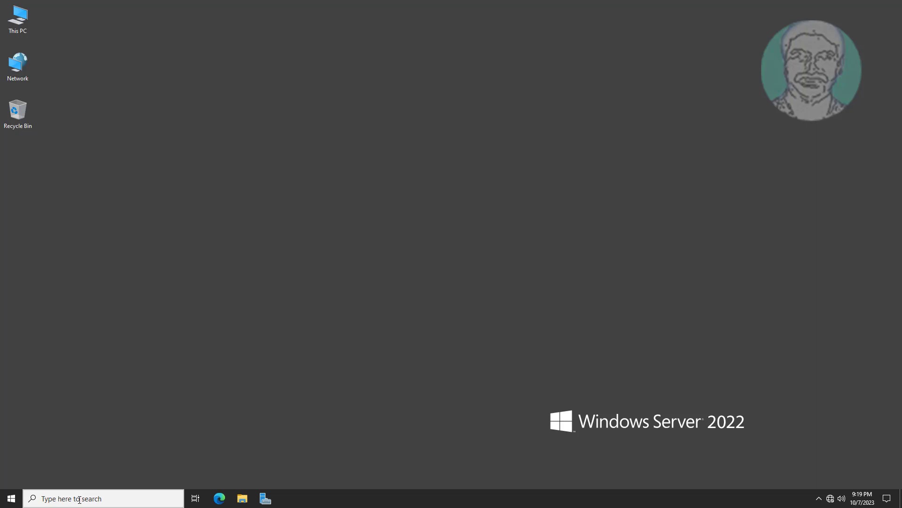
pyautogui.write('c')
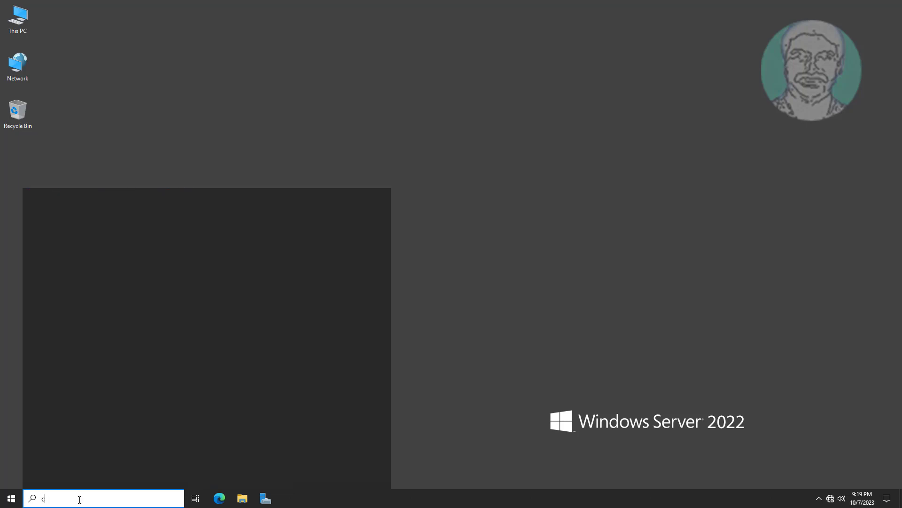
pyautogui.write('md')
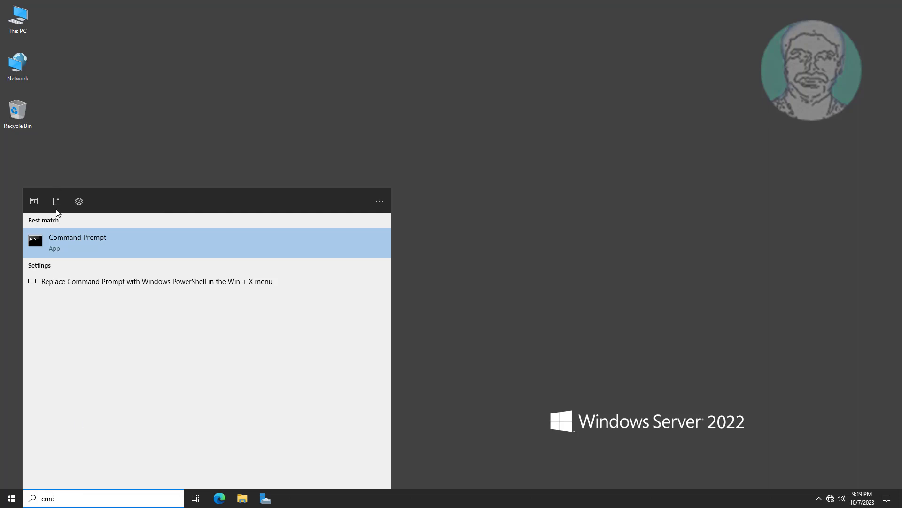
pyautogui.click(76, 240)
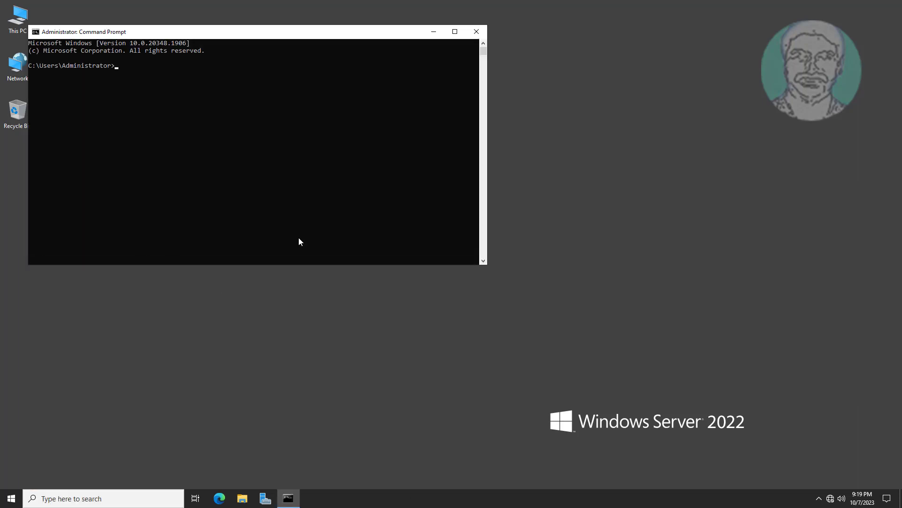
pyautogui.write('gpupdate /forc')
pyautogui.write('e')
pyautogui.press('Return')
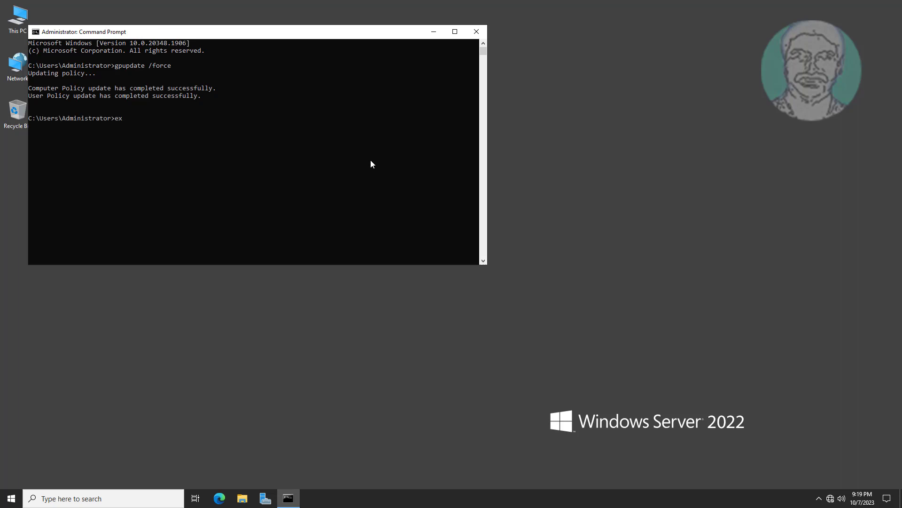
pyautogui.write('t')
pyautogui.press('Return')
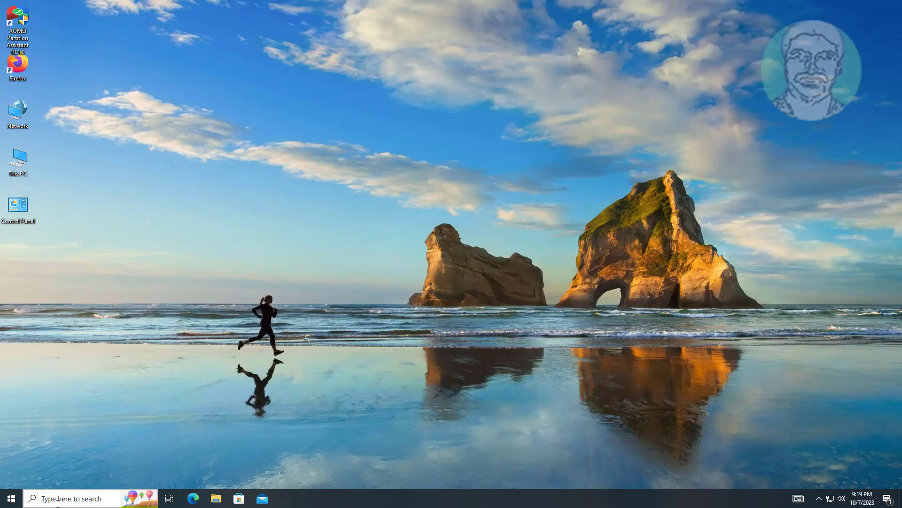
# On the Windows 10 client, run Command Prompt as administrator and enter the admin user name for the elevation request
pyautogui.click(58, 503)
pyautogui.write('cmd')
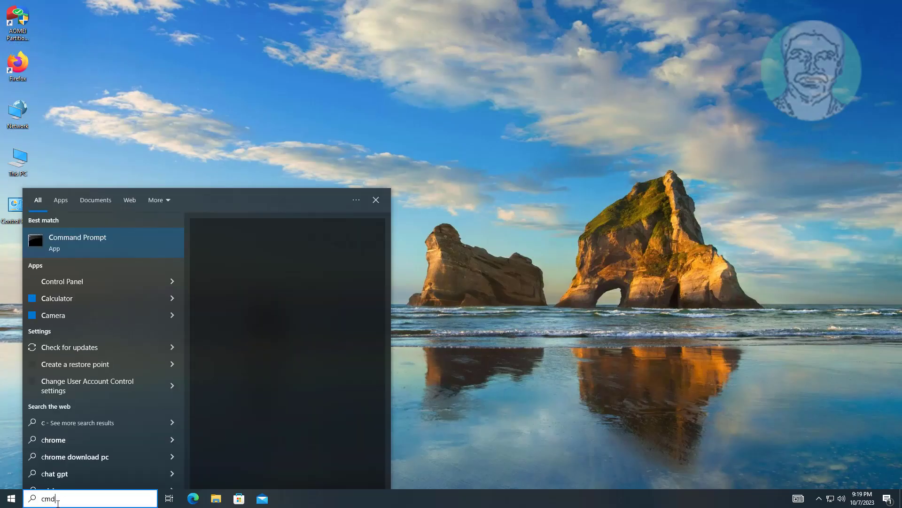
pyautogui.rightClick(95, 237)
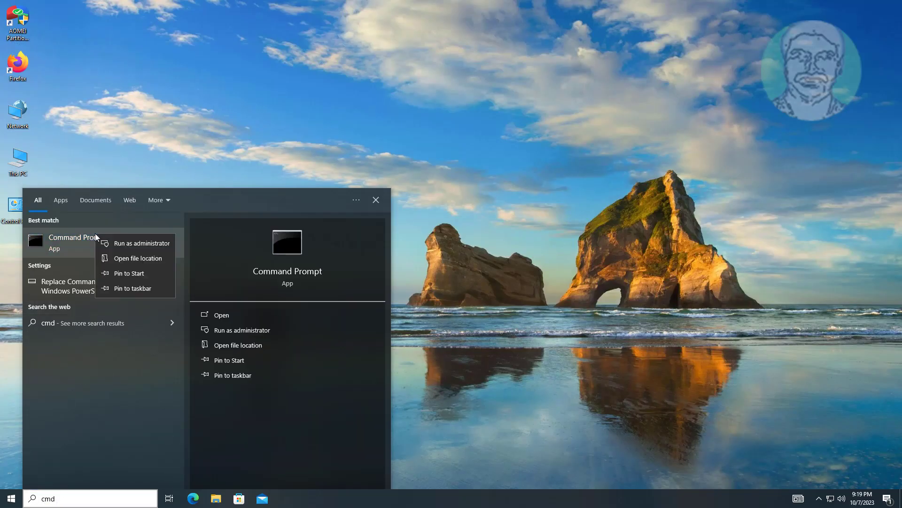
pyautogui.click(137, 246)
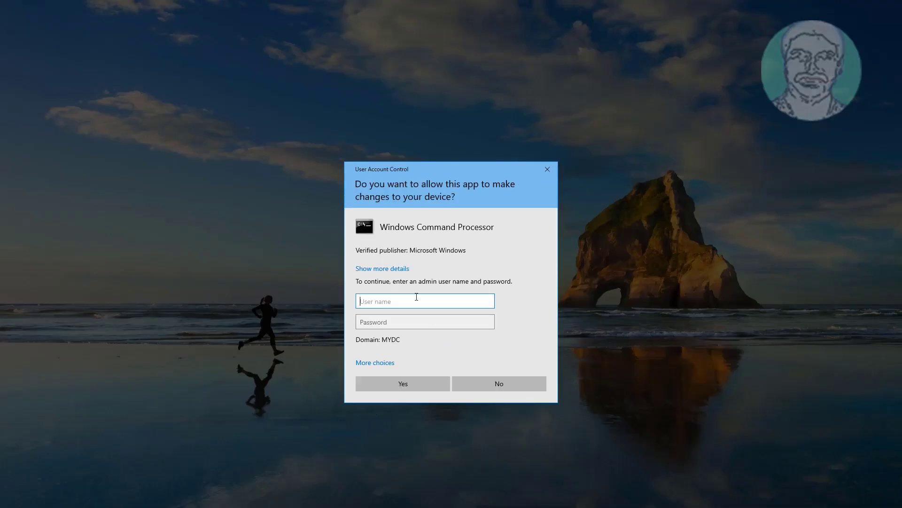
pyautogui.write('murugans')
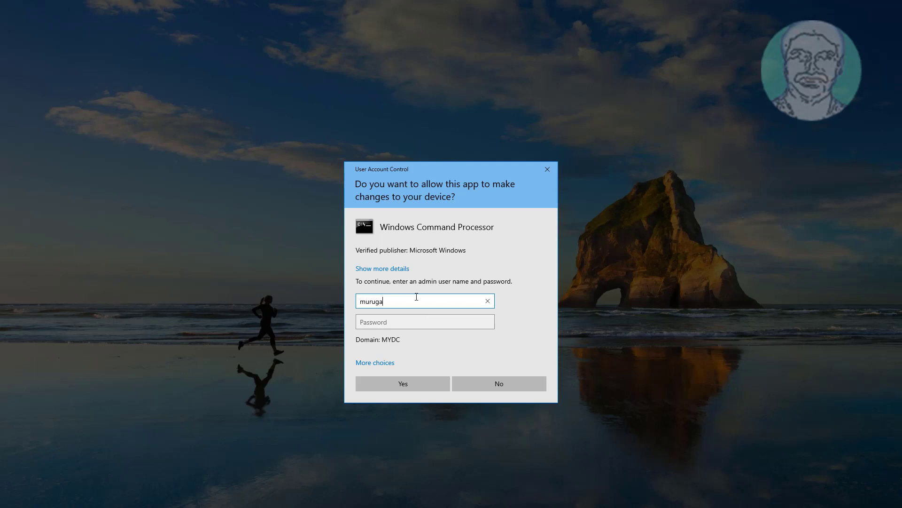
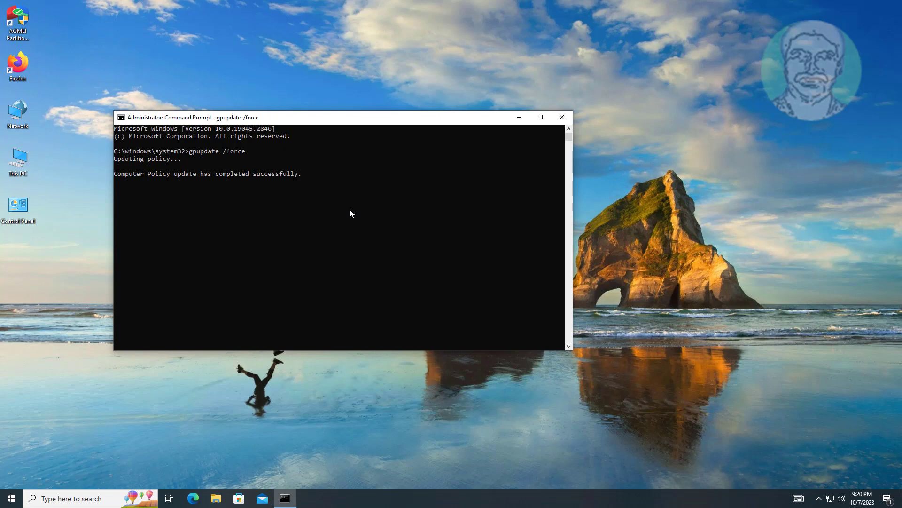
# Exit the elevated Command Prompt and restart the client computer
pyautogui.write('exit')
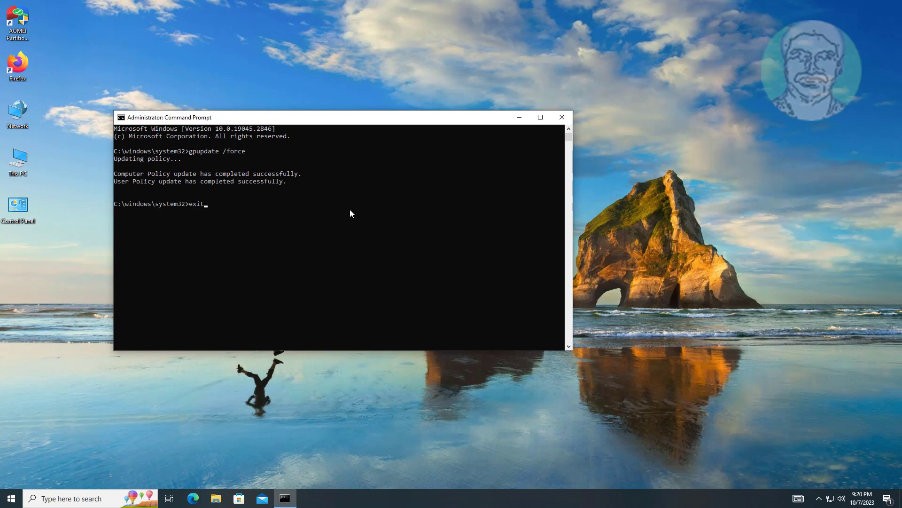
pyautogui.press('Return')
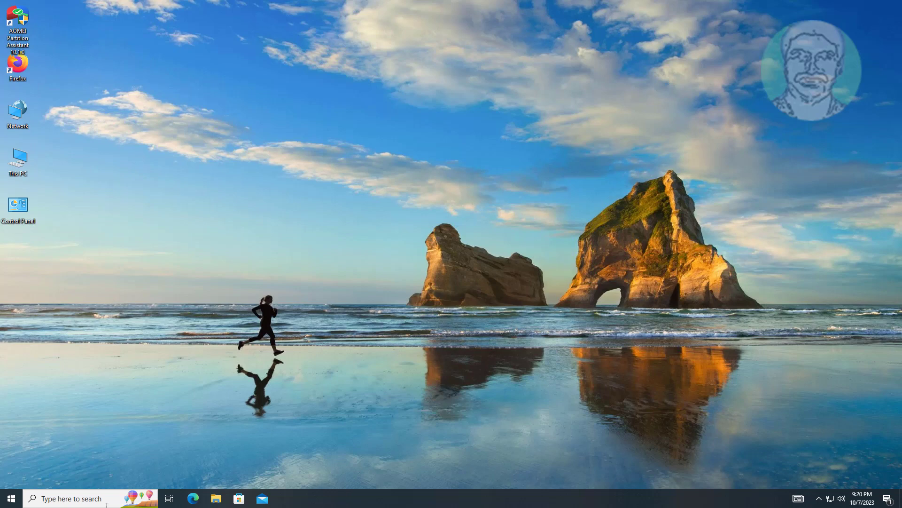
pyautogui.click(12, 499)
pyautogui.click(12, 477)
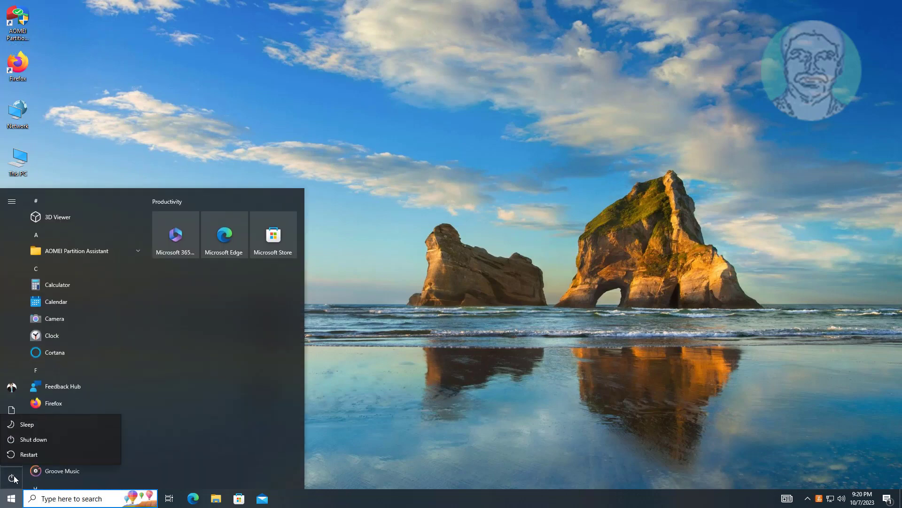
pyautogui.click(34, 454)
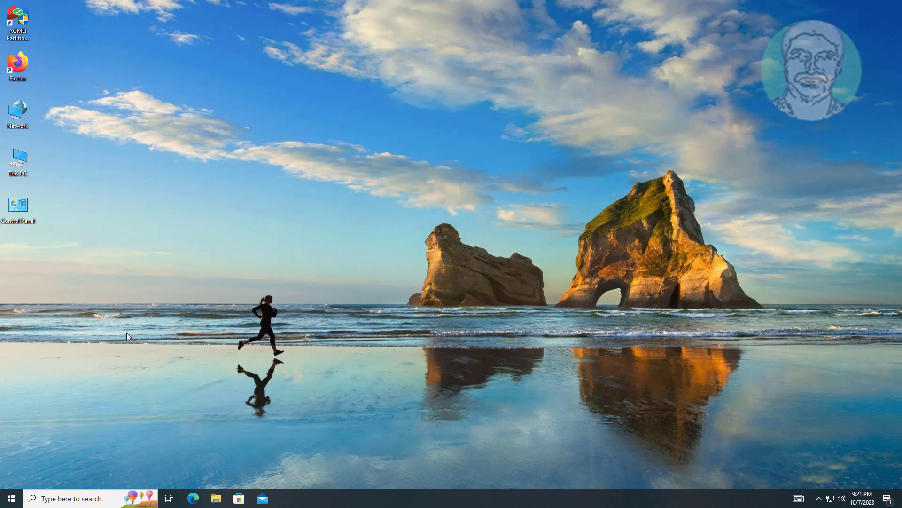
# Check which power options the restarted client offers the domain user
pyautogui.click(12, 499)
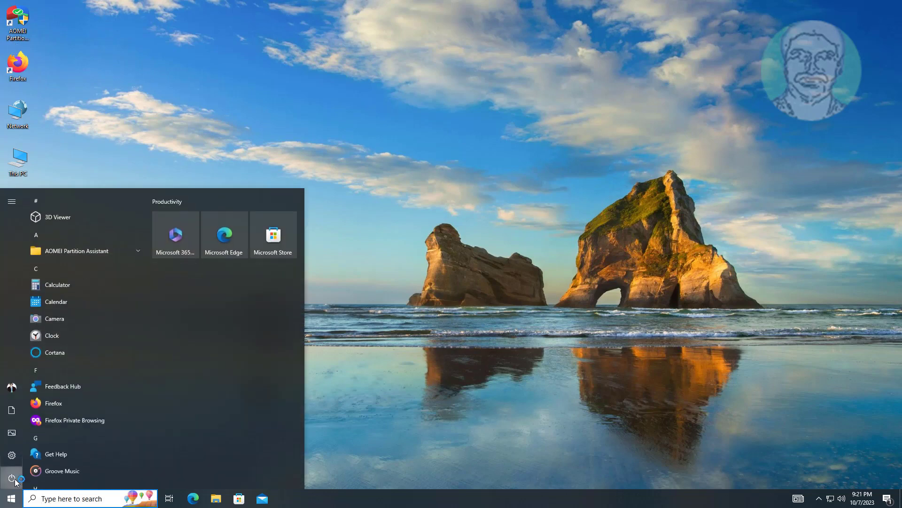
pyautogui.click(14, 479)
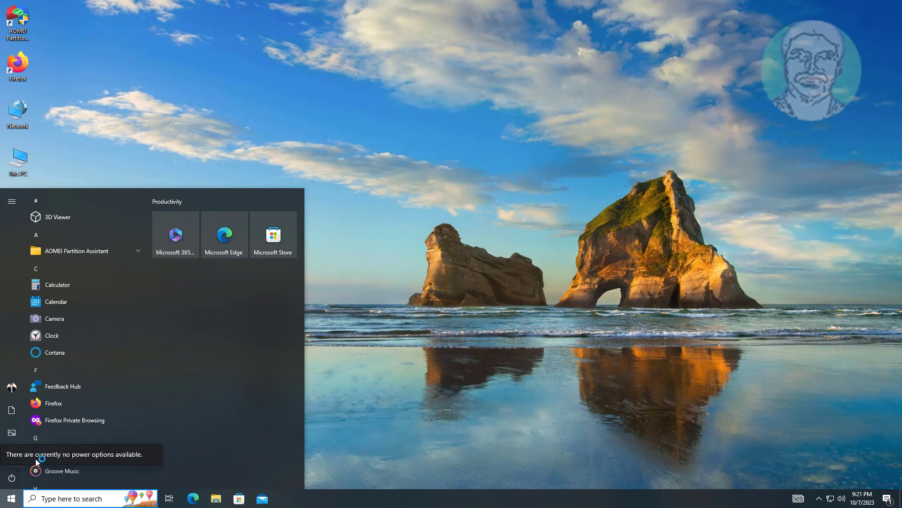
pyautogui.click(370, 448)
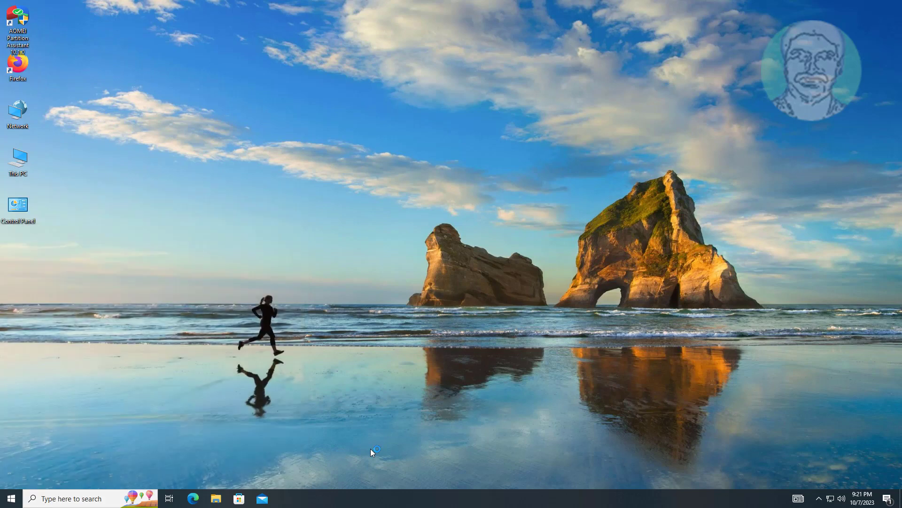
# Open Command Prompt without elevation, try to shut down the client with shutdown -s -f -t 00, highlight the response, and exit
pyautogui.click(77, 497)
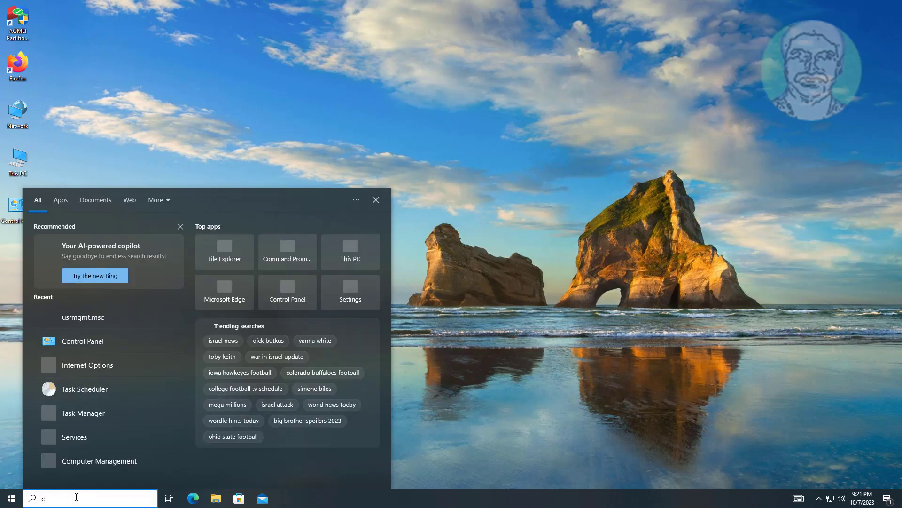
pyautogui.write('cmd')
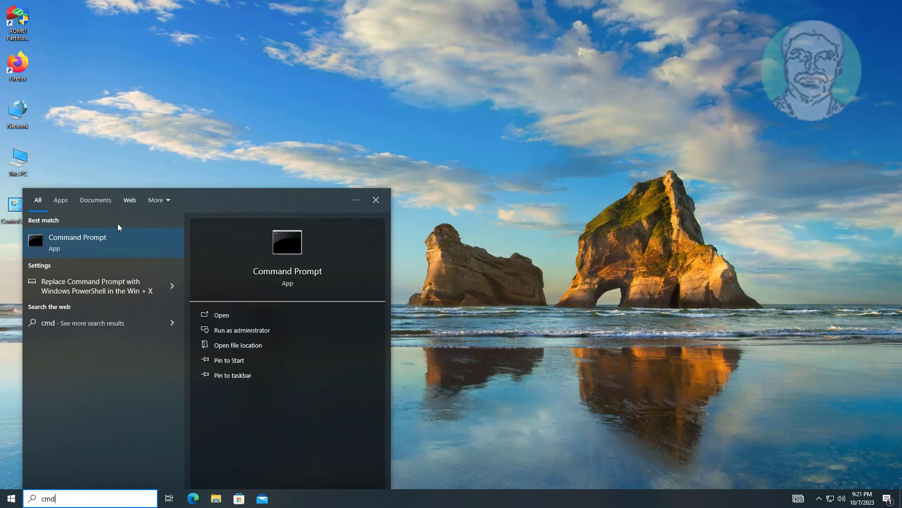
pyautogui.click(114, 230)
pyautogui.write('s')
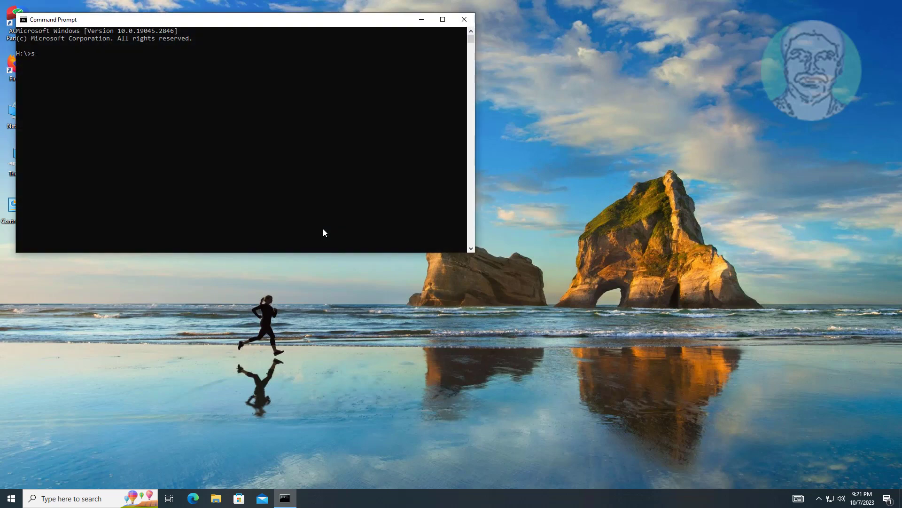
pyautogui.write('hutdown')
pyautogui.write('-s -f -t 00')
pyautogui.press('Return')
pyautogui.moveTo(91, 61); pyautogui.dragTo(15, 63)
pyautogui.hotkey('ctrl', 'c')
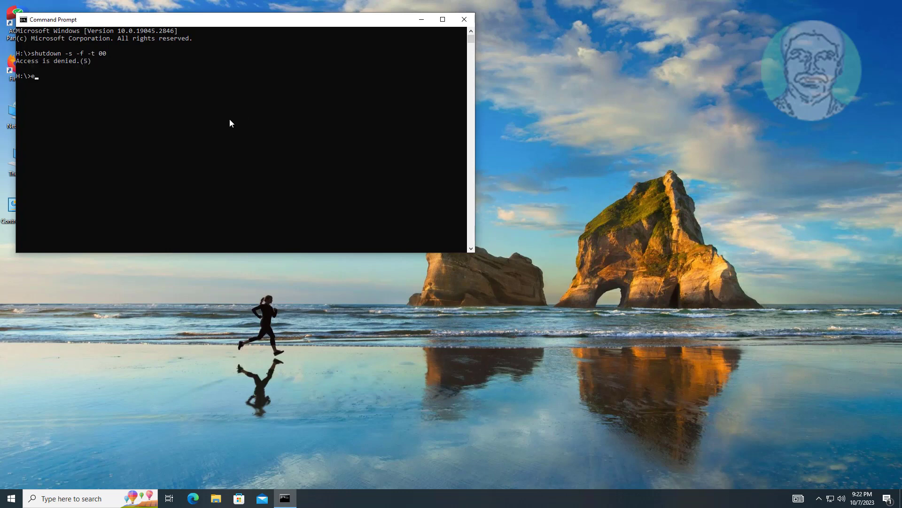
pyautogui.write('ex')
pyautogui.press('BackSpace')
pyautogui.write('xit')
pyautogui.press('Return')
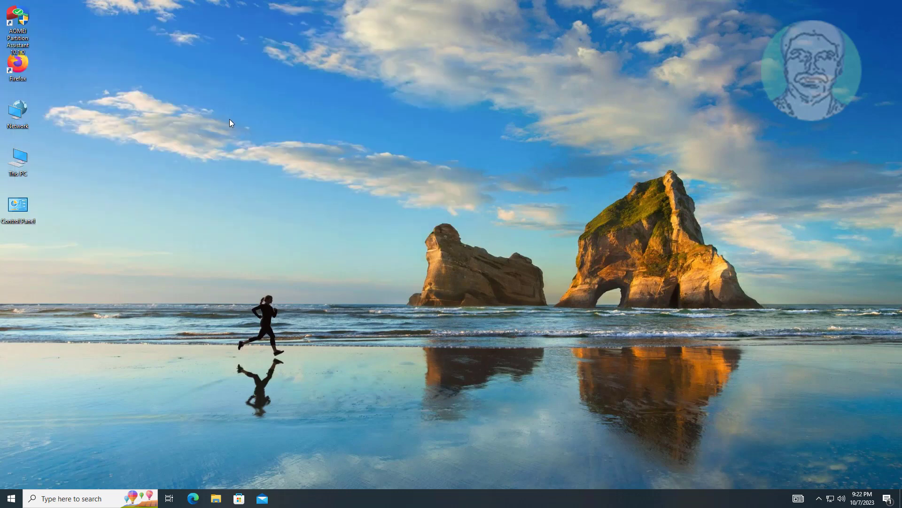